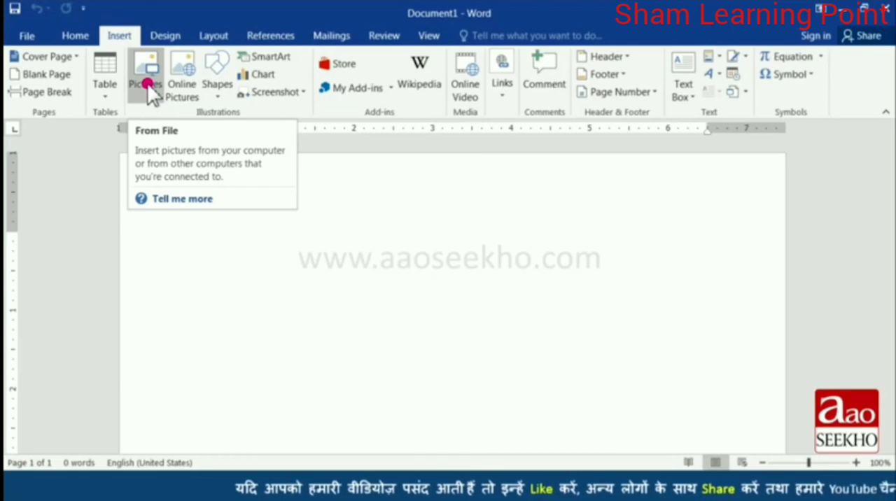
Insert the picture file "tortoise and hare" from the My Pictures folder into the blank document.
scroll(101, 215, down, 2)
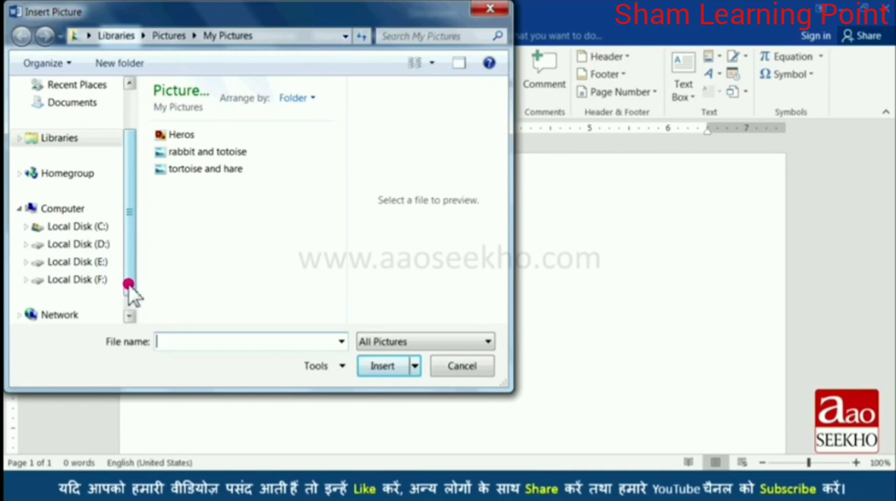
drag(129, 285, 133, 238)
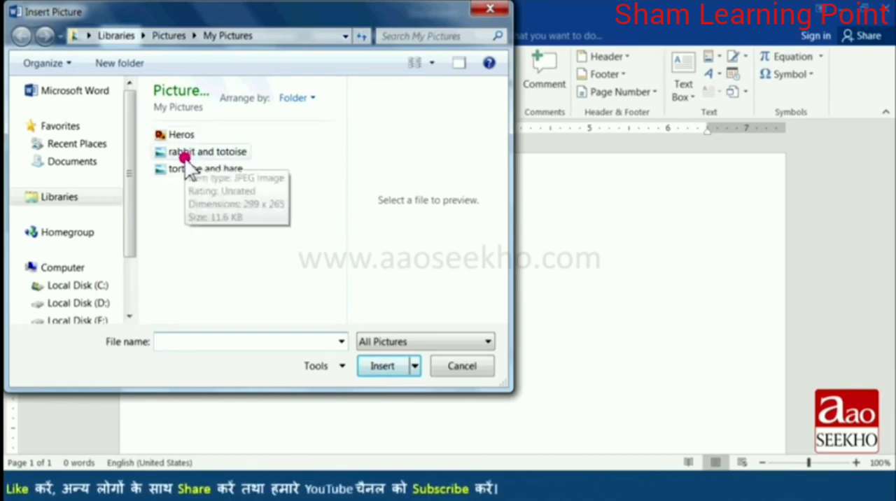
click(209, 170)
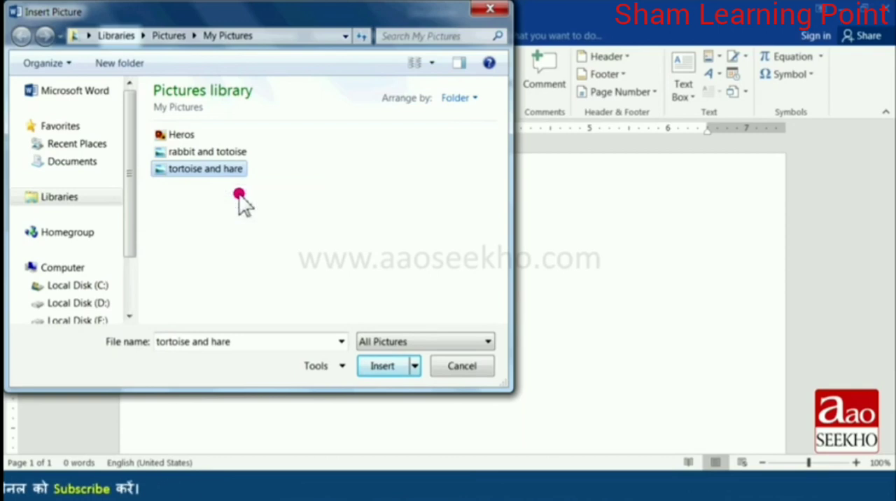
click(383, 367)
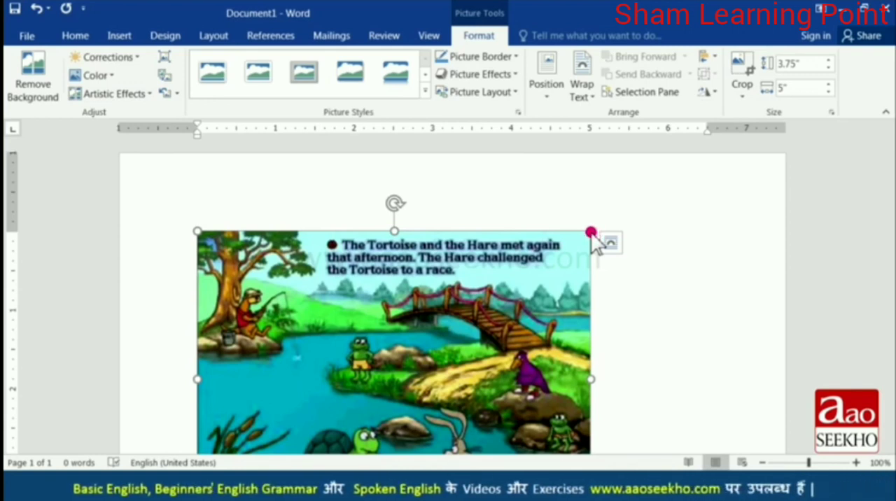
Shrink the picture proportionally to about 3.16 by 2.37 inches, and enlarge it to about 5.77 by 4.33 inches, using its corners.
drag(586, 241, 347, 340)
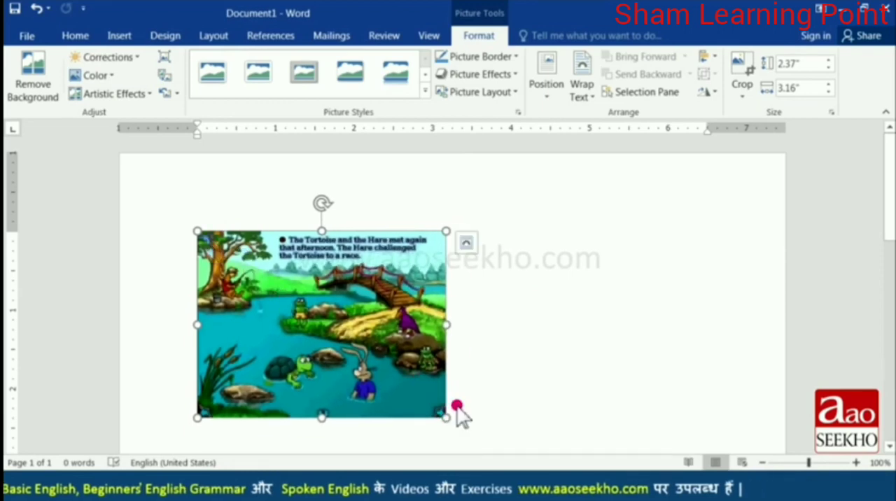
drag(452, 420, 650, 391)
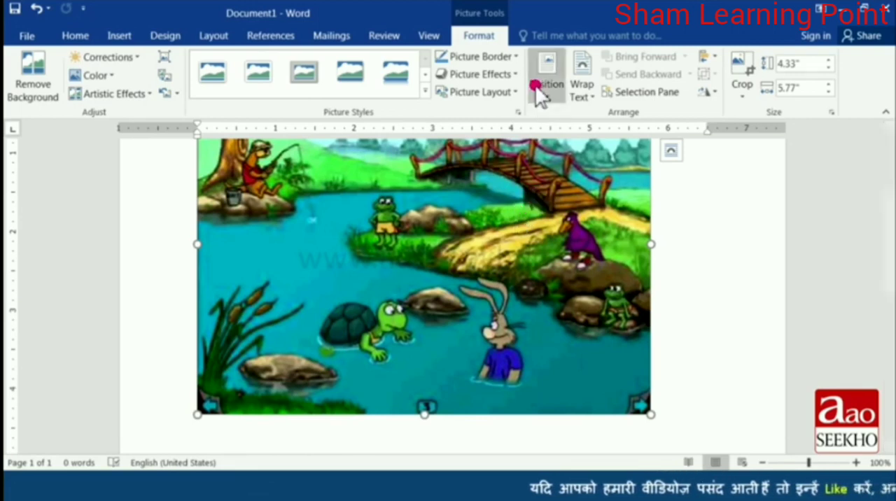
Increase the picture's width to 6.5 inches in small increments, keeping its proportions.
click(830, 84)
click(831, 84)
click(831, 84)
click(830, 84)
click(830, 84)
click(830, 84)
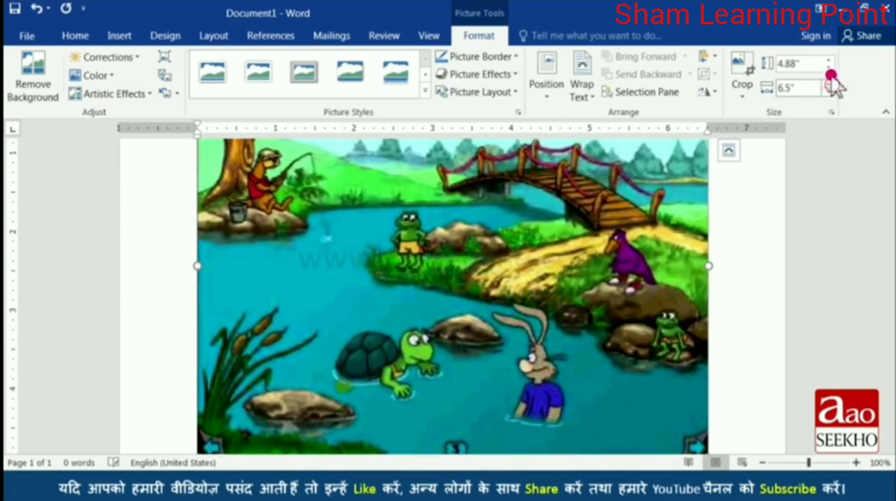
Reduce the picture's width to 4.8 inches in small increments.
click(831, 90)
click(831, 90)
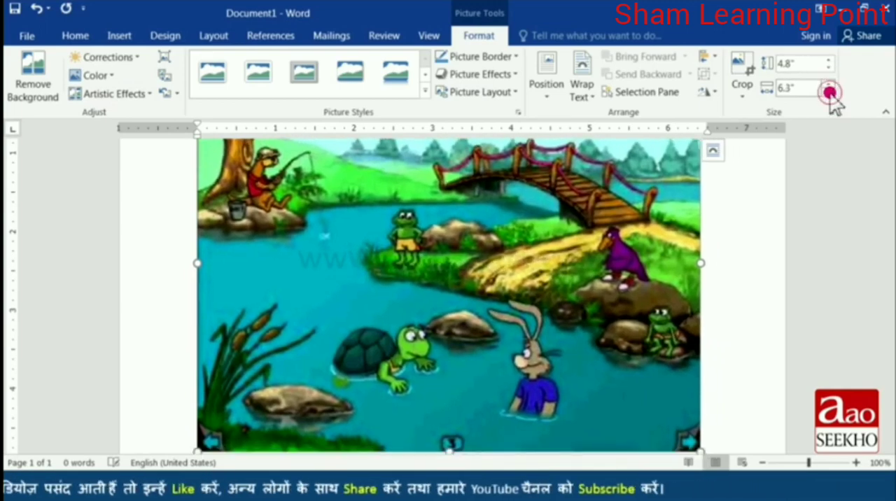
click(830, 91)
click(830, 90)
click(831, 90)
click(830, 84)
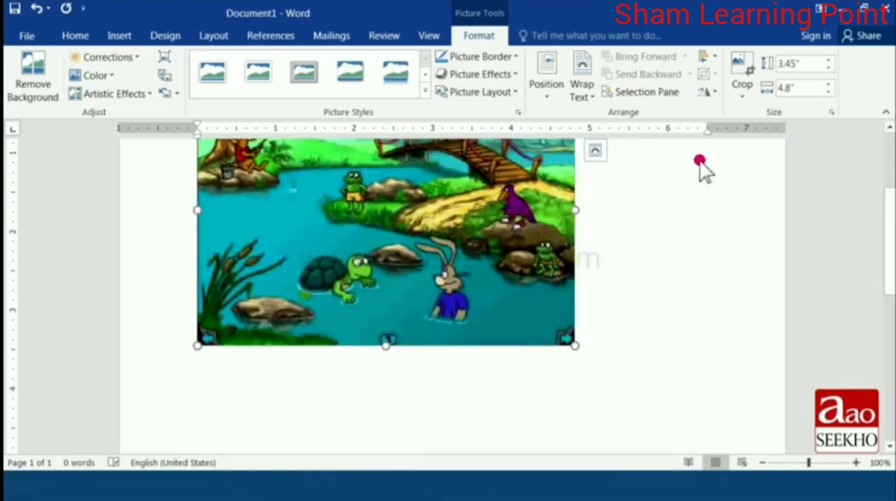
Increase the picture's height to 4 inches in small increments.
click(831, 61)
click(830, 61)
click(830, 61)
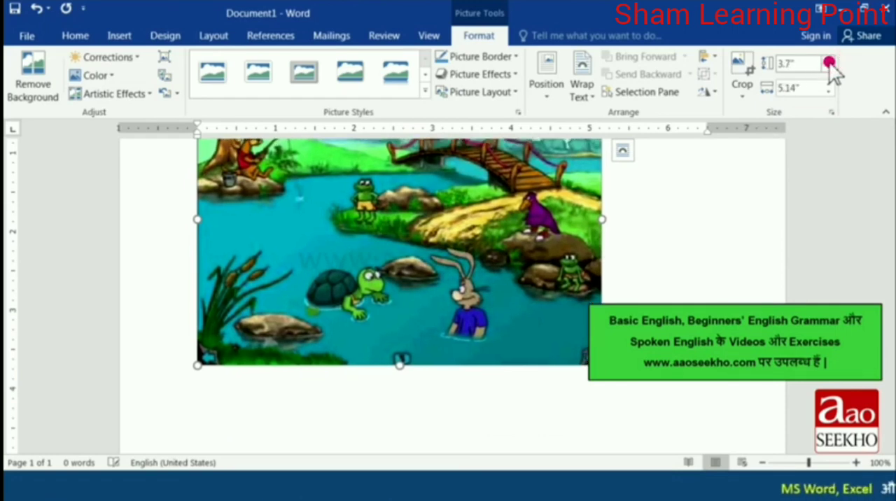
click(830, 61)
click(830, 61)
click(830, 61)
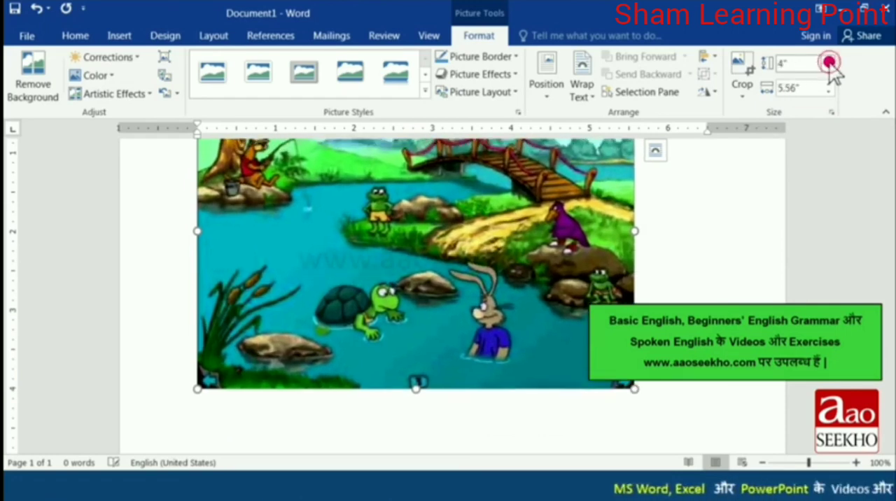
Raise the picture's width to 5.9 inches and bring it back down to 4.6 inches.
click(829, 85)
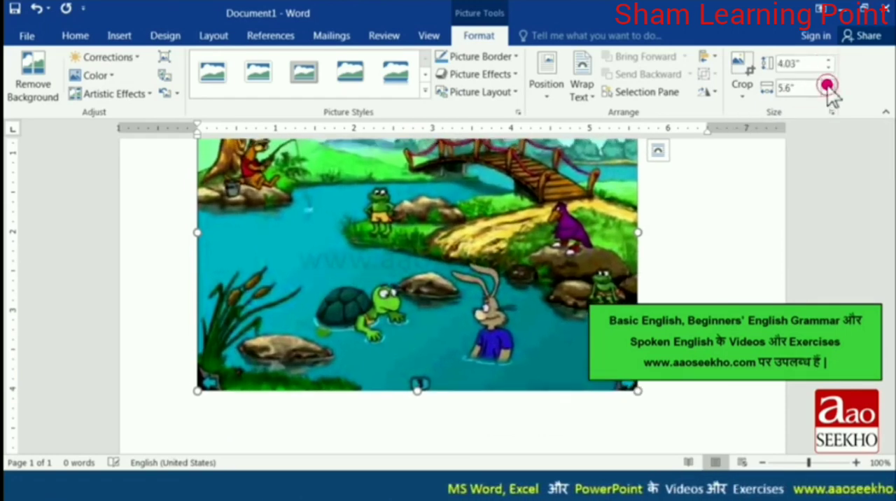
click(828, 84)
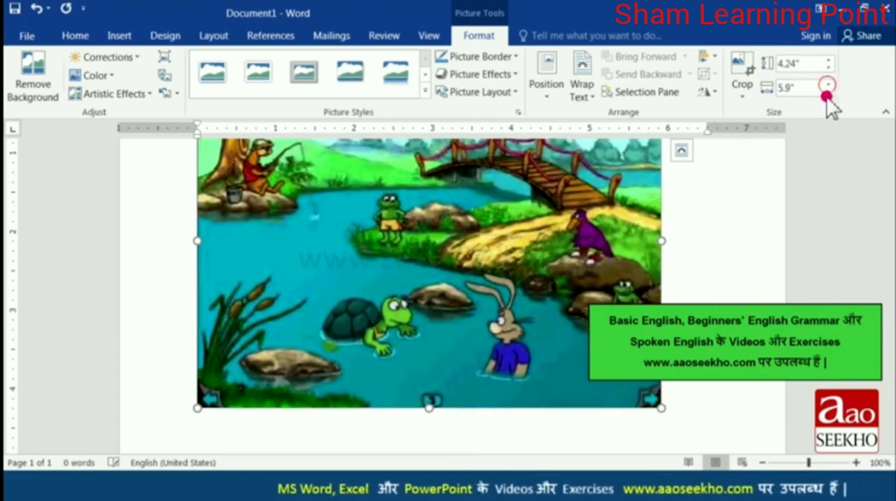
click(828, 92)
click(828, 93)
click(828, 92)
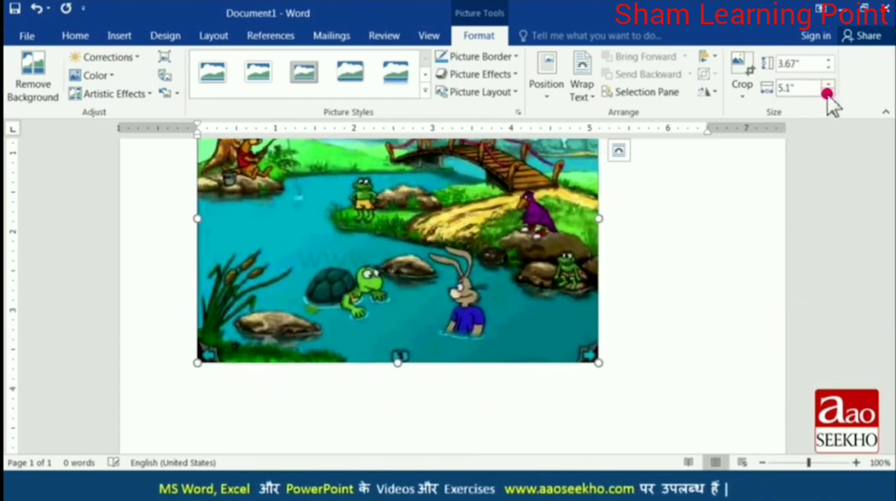
click(828, 93)
click(828, 93)
click(828, 93)
click(828, 93)
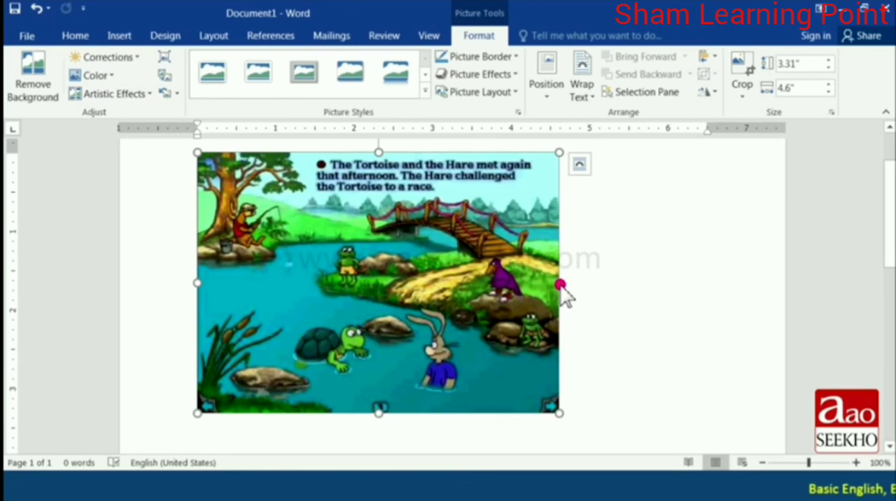
Resize the picture without keeping its proportions, to about 4.08 inches wide and 3.9 inches high.
drag(561, 286, 520, 327)
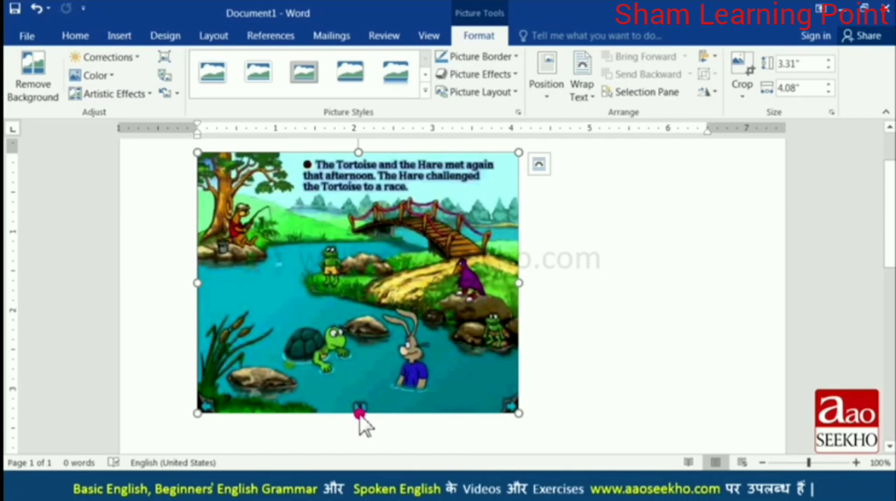
drag(360, 414, 367, 381)
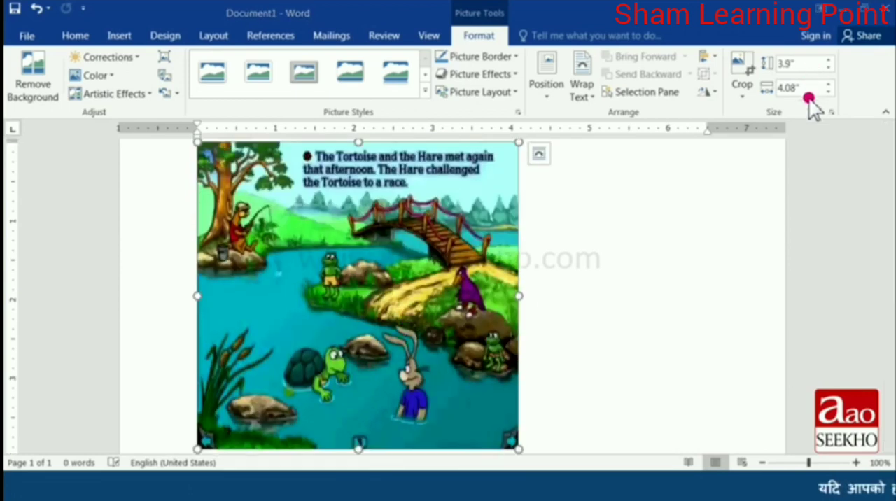
Crop about 1 inch off the left side of the picture and undo the crop.
click(743, 98)
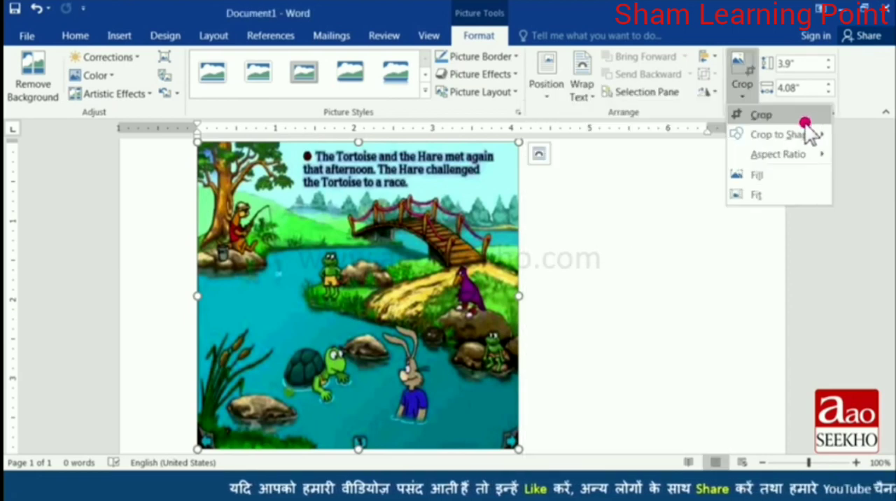
click(788, 118)
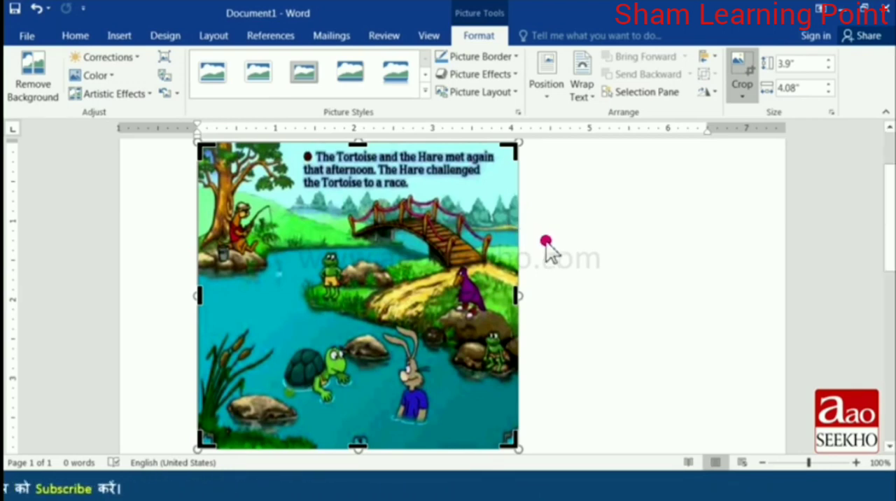
drag(247, 303, 297, 330)
click(566, 301)
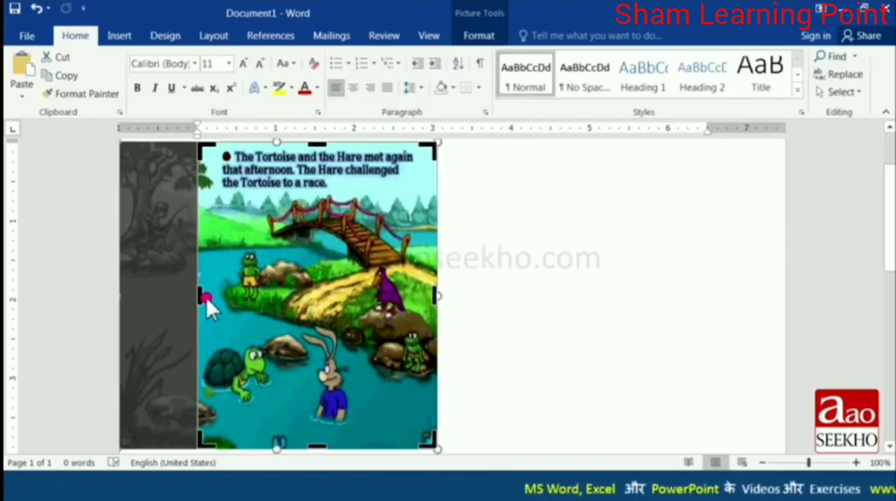
click(521, 306)
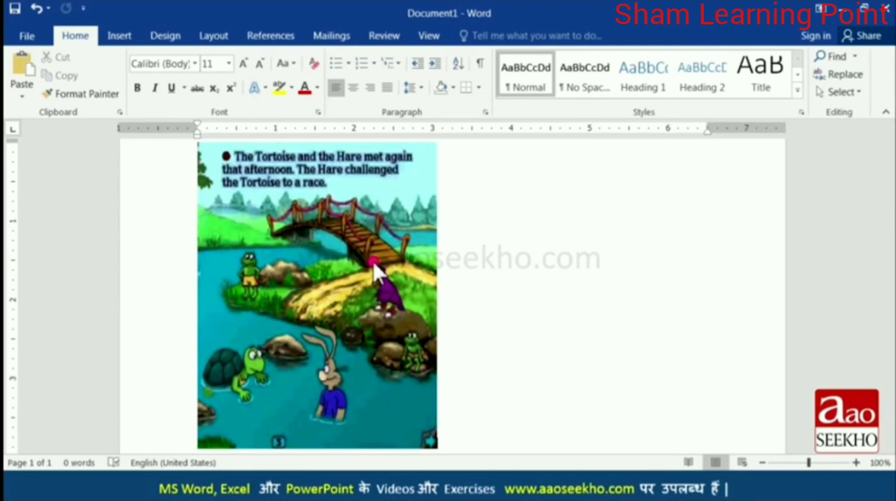
key(ctrl+z)
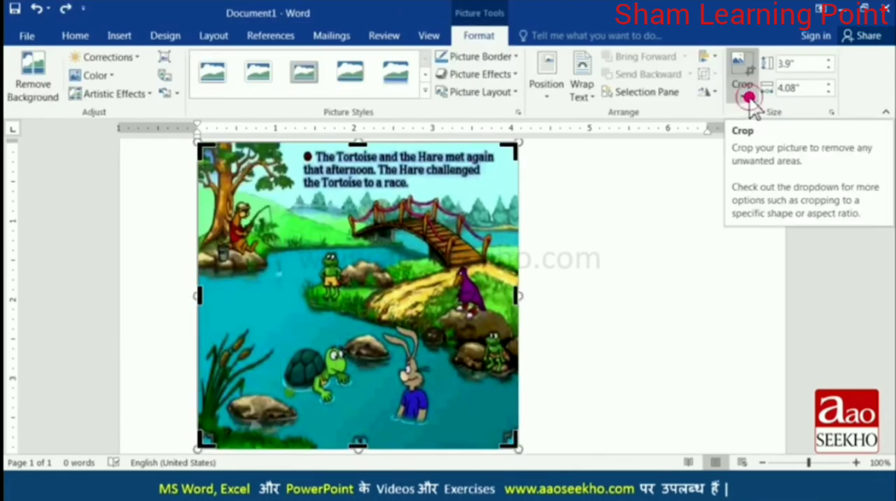
Crop the picture to a heart shape and undo the shape crop.
click(749, 100)
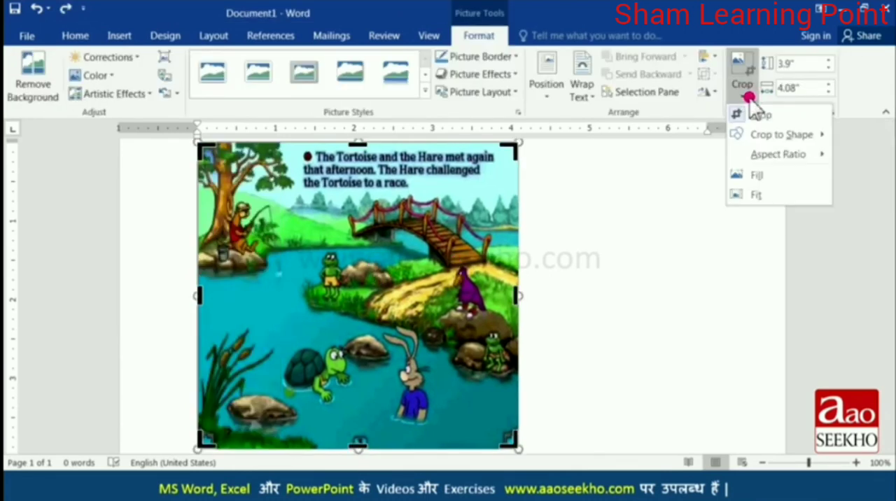
click(777, 139)
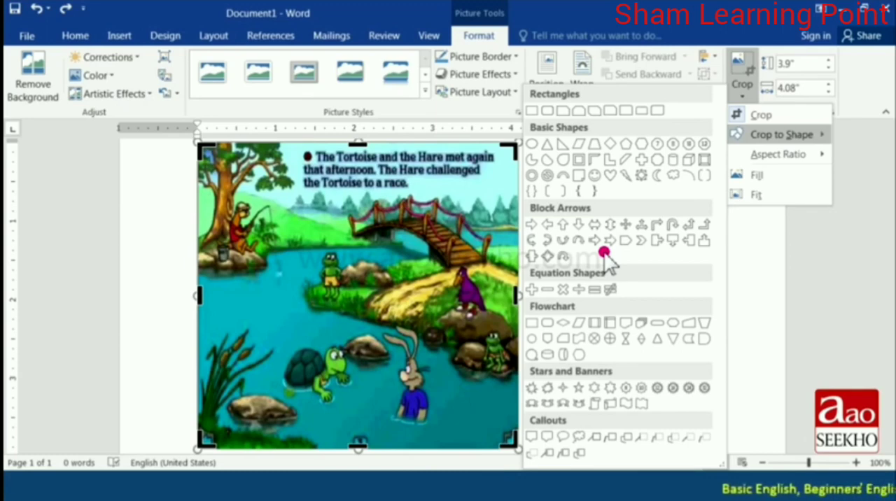
click(610, 176)
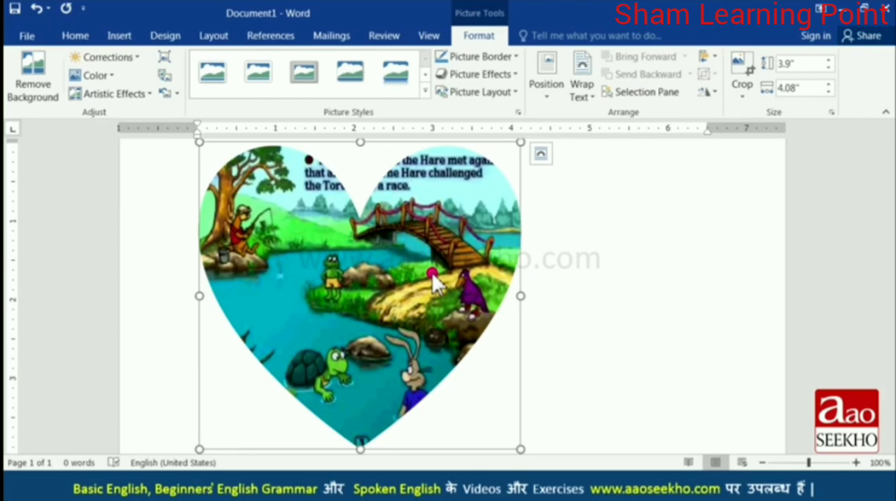
key(ctrl+z)
Crop the picture to the square 1:1 aspect ratio.
click(742, 88)
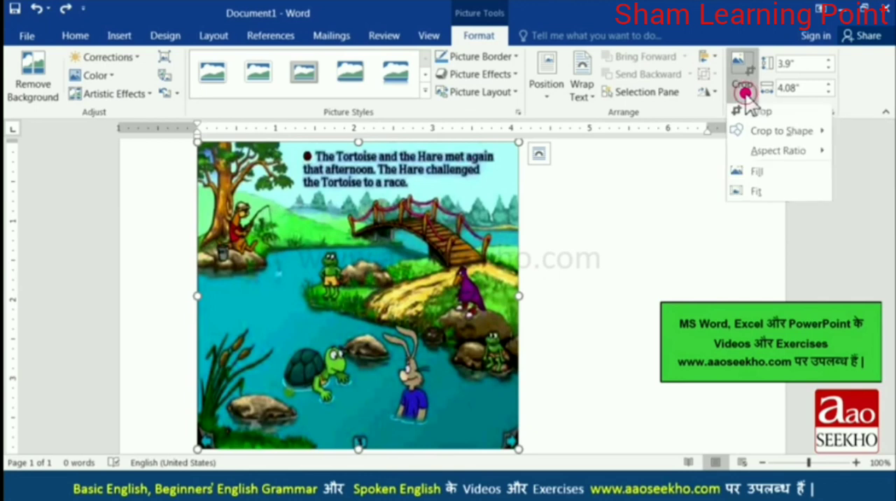
mouse_move(777, 157)
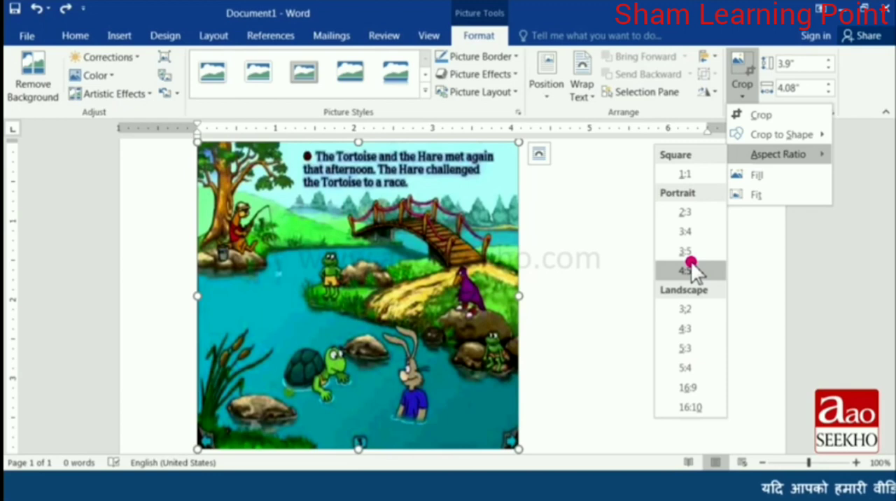
click(704, 175)
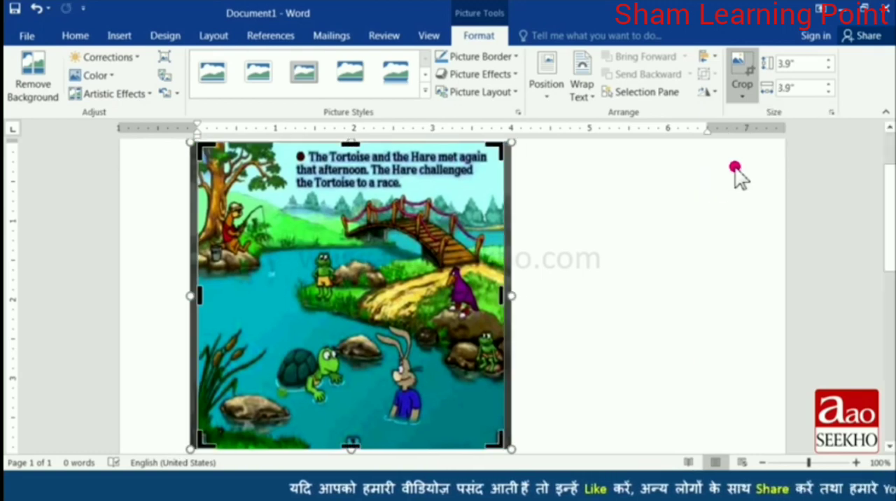
Crop the picture to the portrait 2:3 aspect ratio.
click(742, 96)
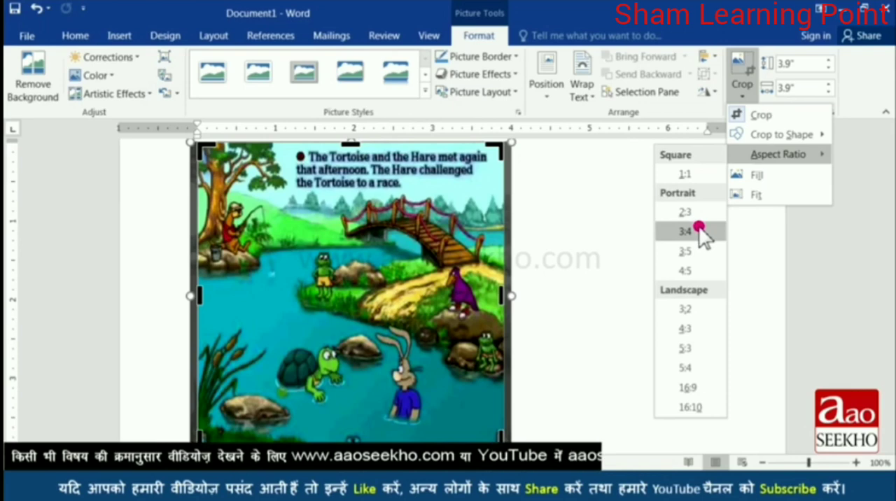
click(701, 217)
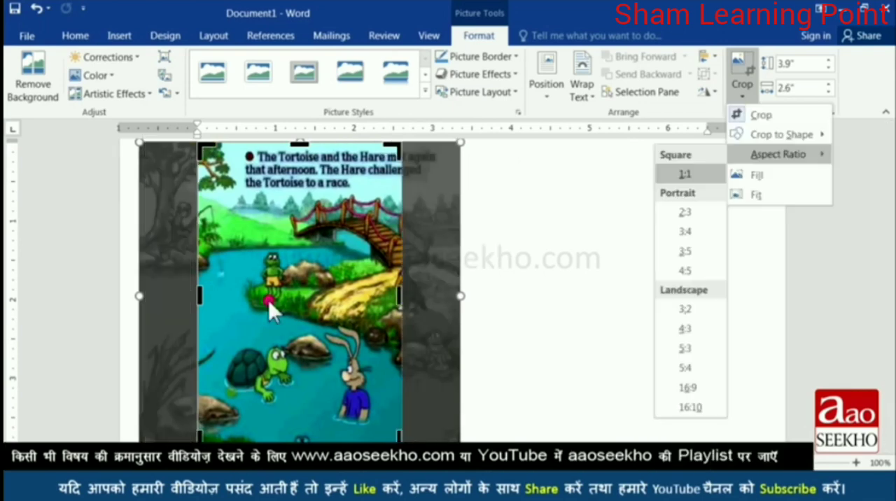
click(317, 290)
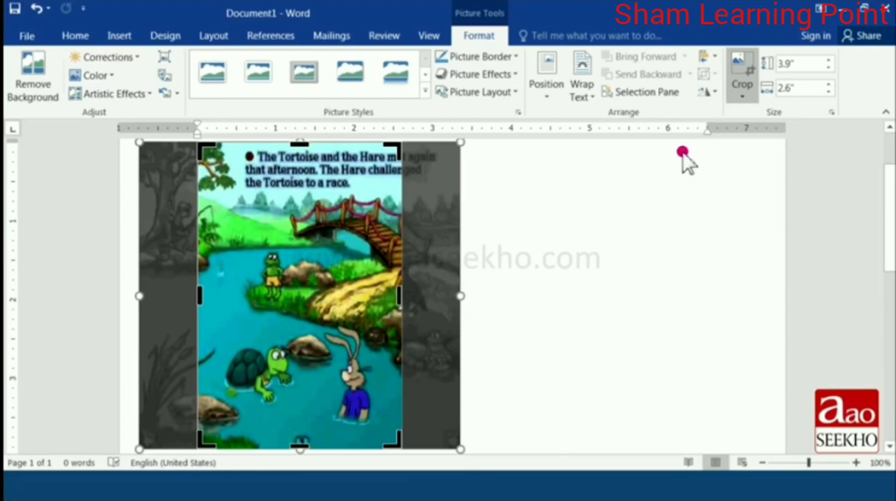
Crop the picture to the landscape 3:2 aspect ratio and undo the aspect-ratio crops.
click(743, 94)
mouse_move(751, 154)
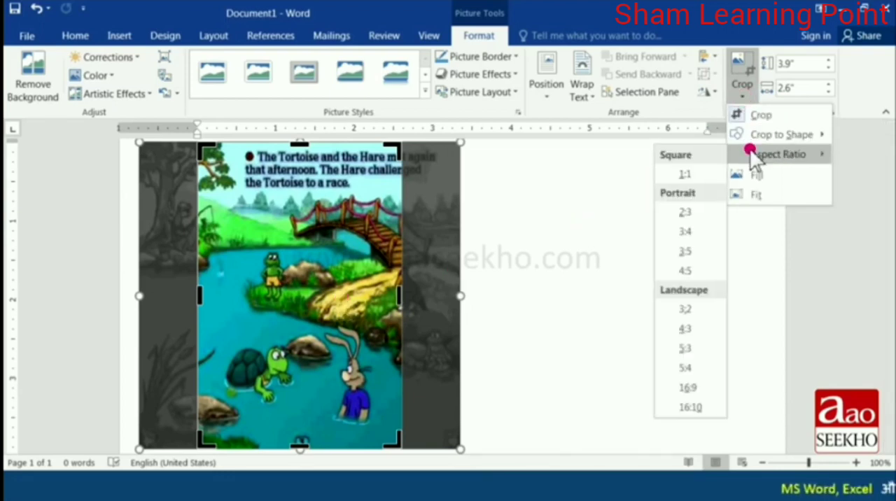
click(703, 312)
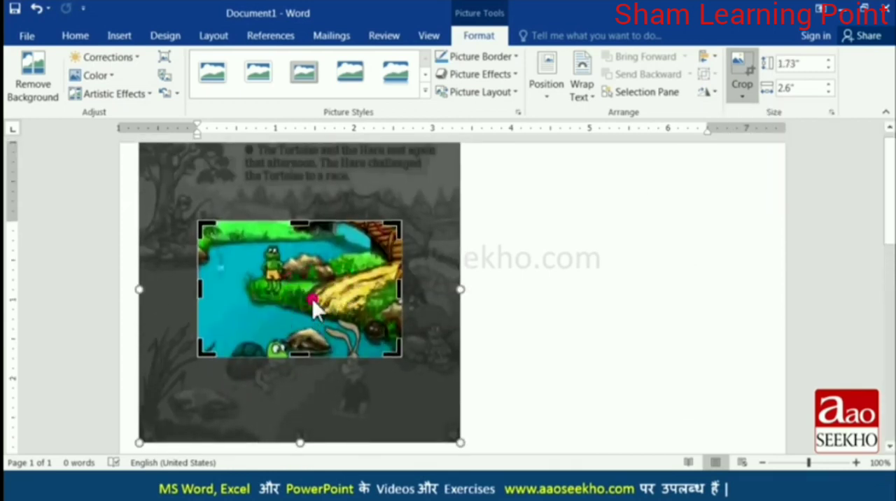
key(ctrl+z)
Rotate the selected picture clockwise freehand and open the rotate and flip options.
click(437, 278)
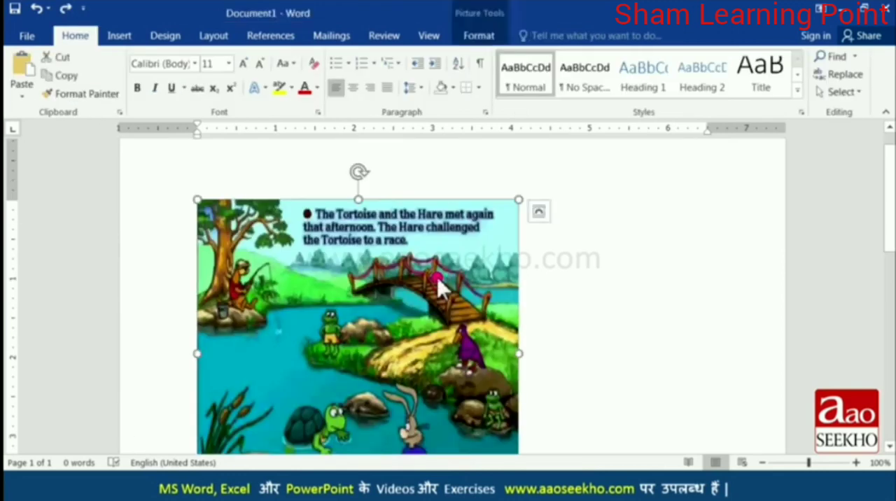
click(479, 36)
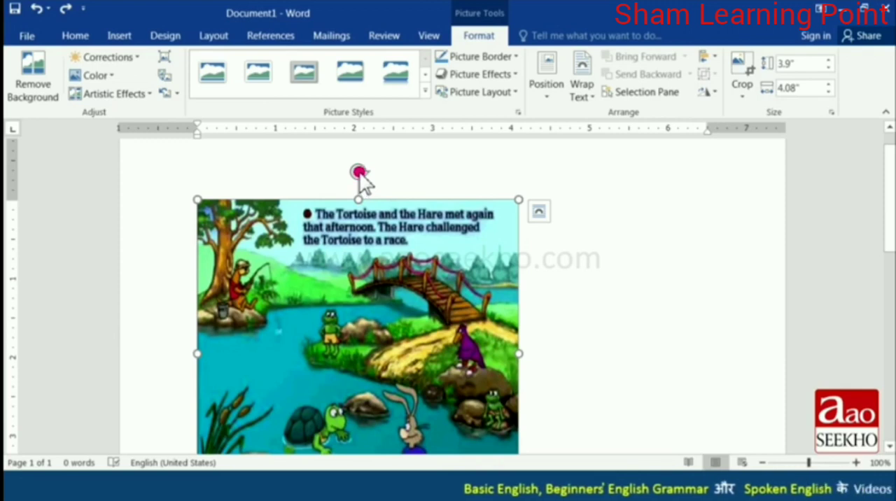
drag(359, 174, 444, 214)
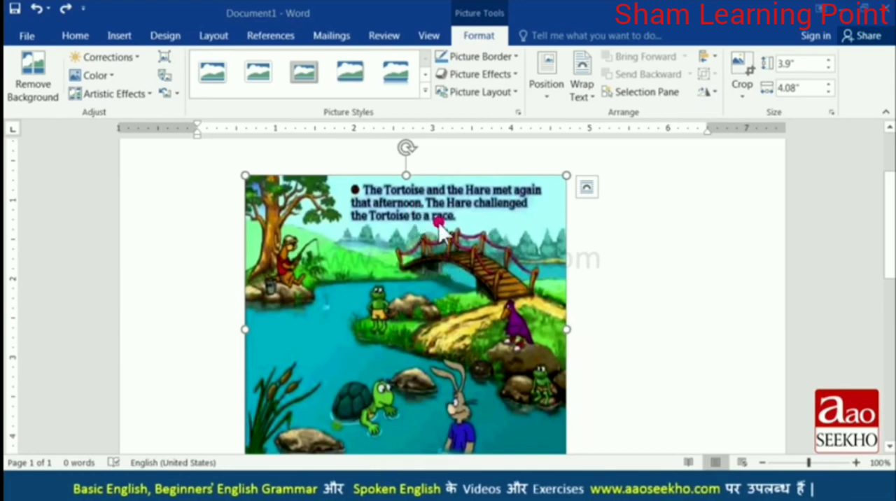
click(713, 94)
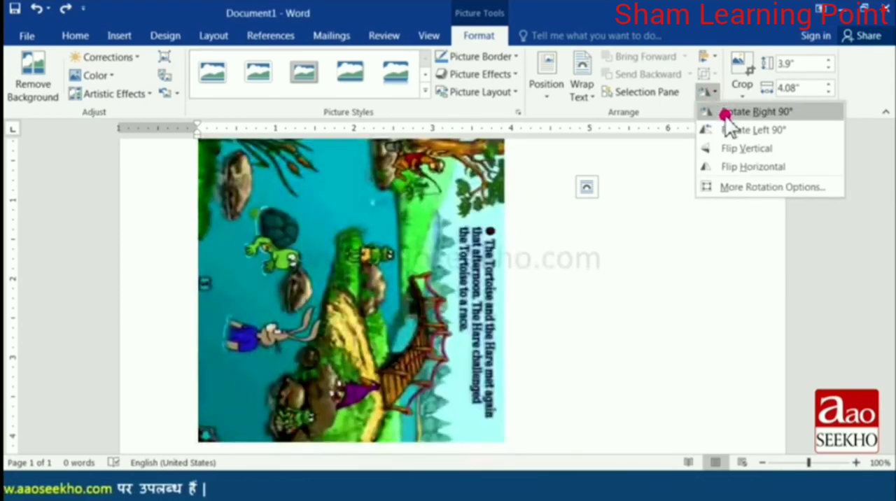